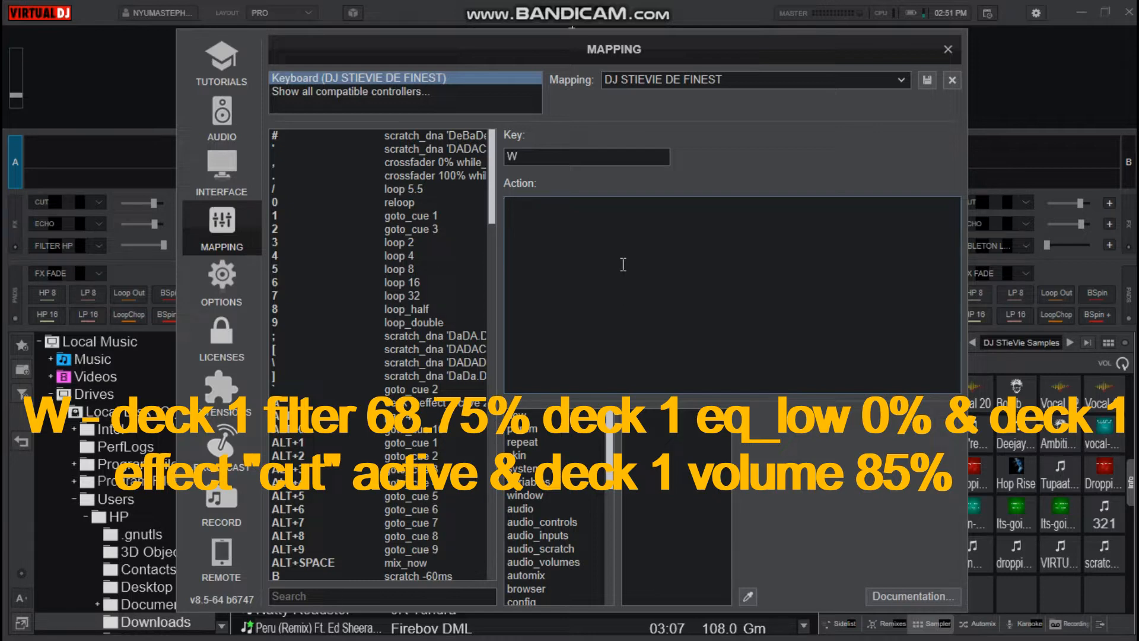
Begin the W key's action with the script: deck 1 filter 68.75% deck 1 eq_low 0%.
text(dec)
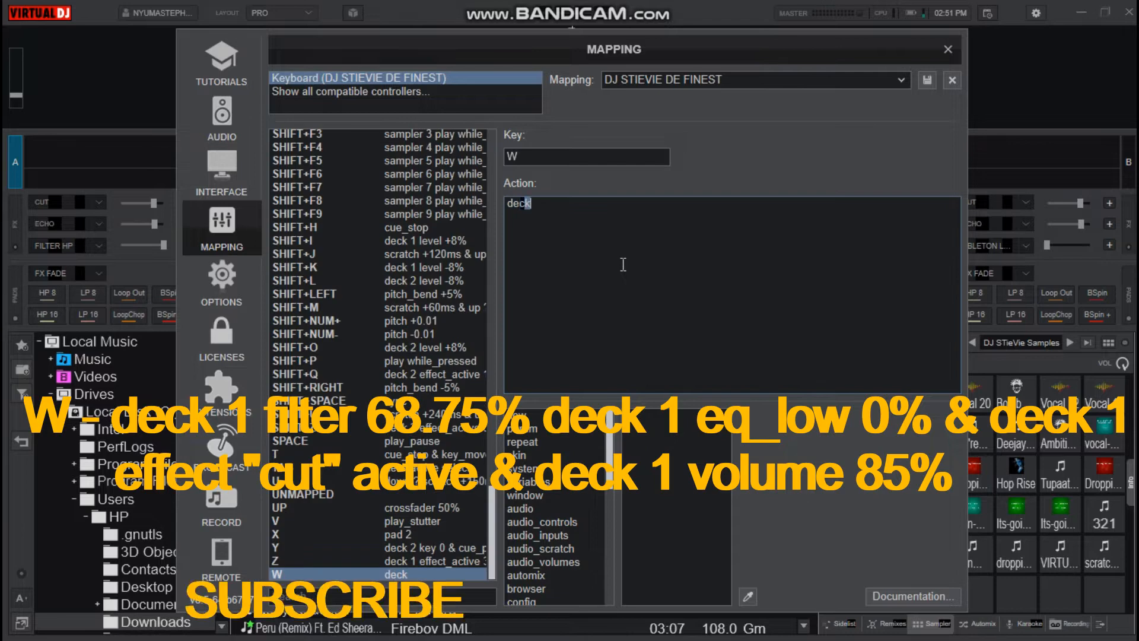
text(k 1)
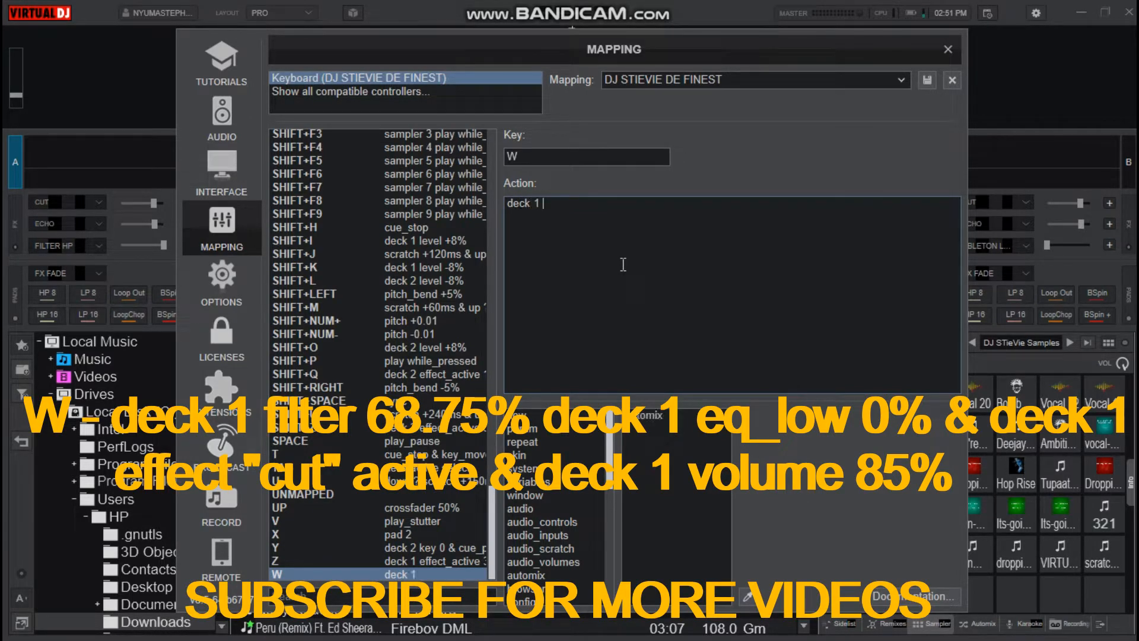
text( filter)
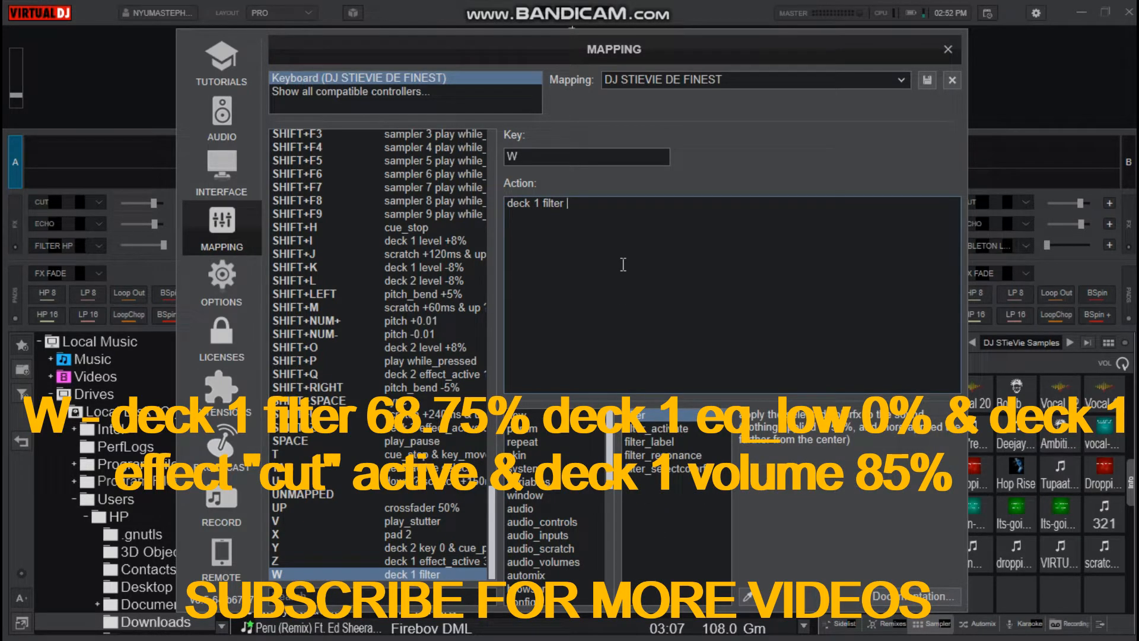
text( 68.75% deck 1 )
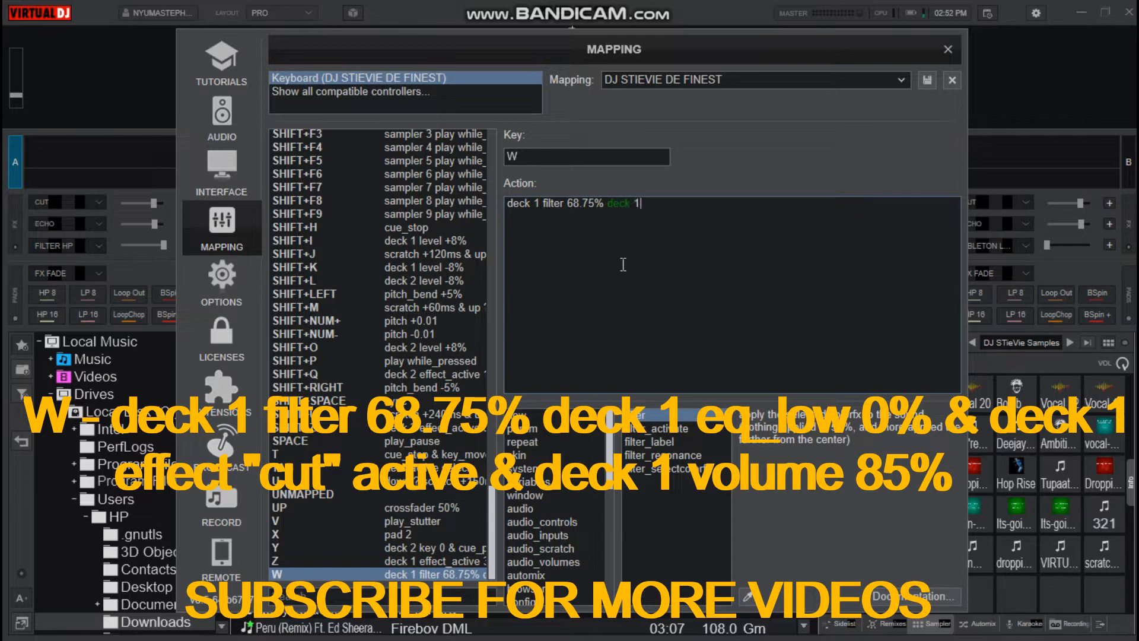
text(eq_low 0)
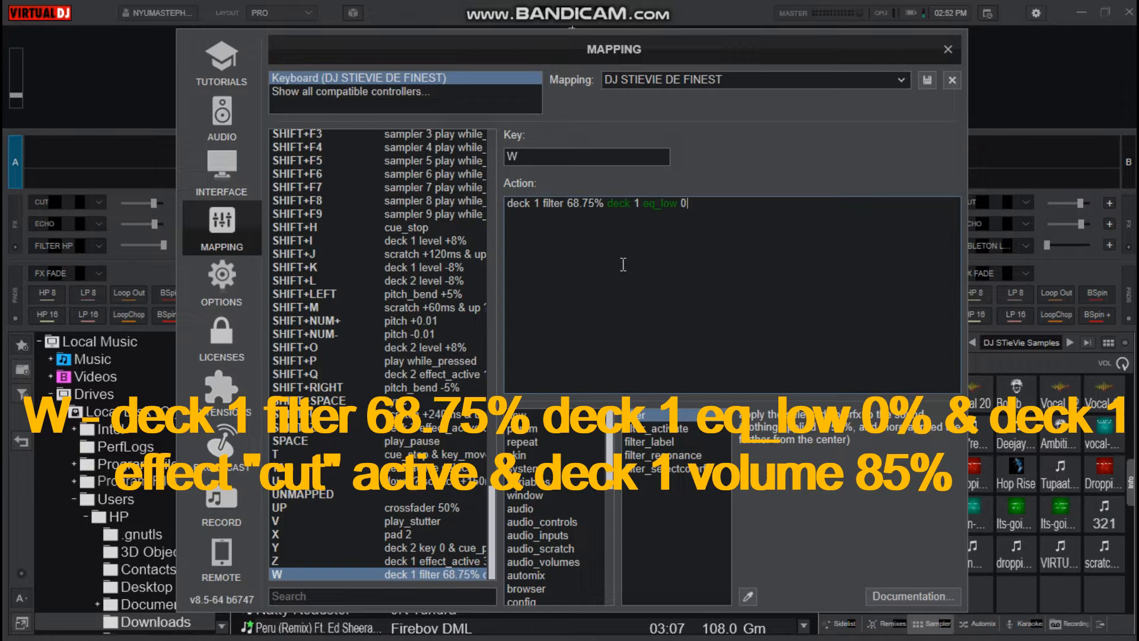
text(% & dec)
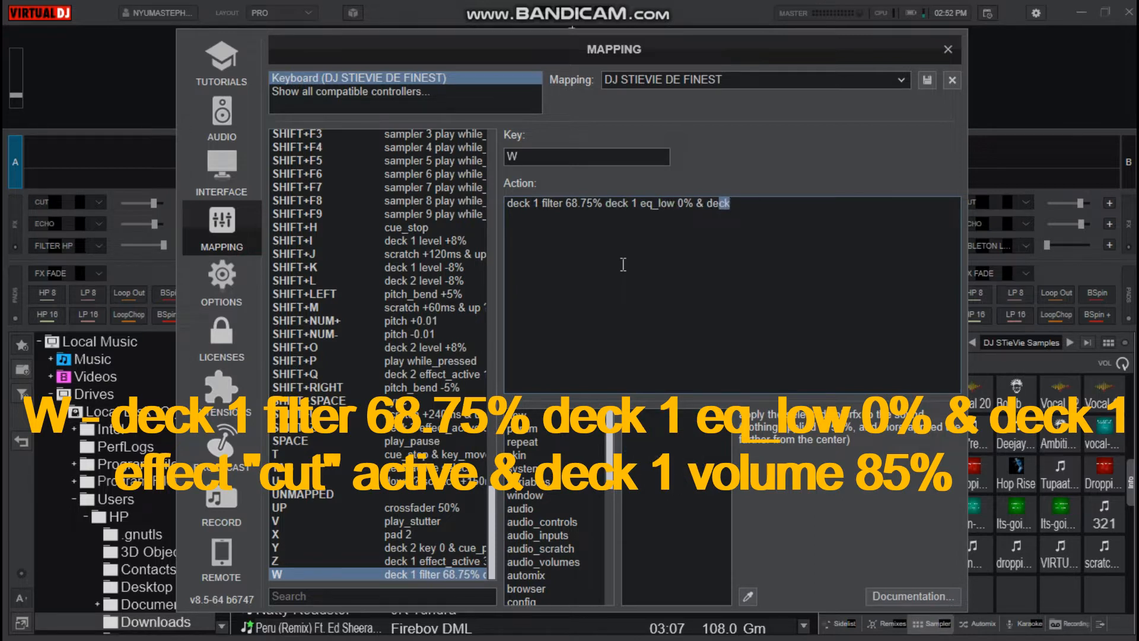
Extend the W key's action with the deck 1 effect command: & deck 1 effect "cut" active.
text(k)
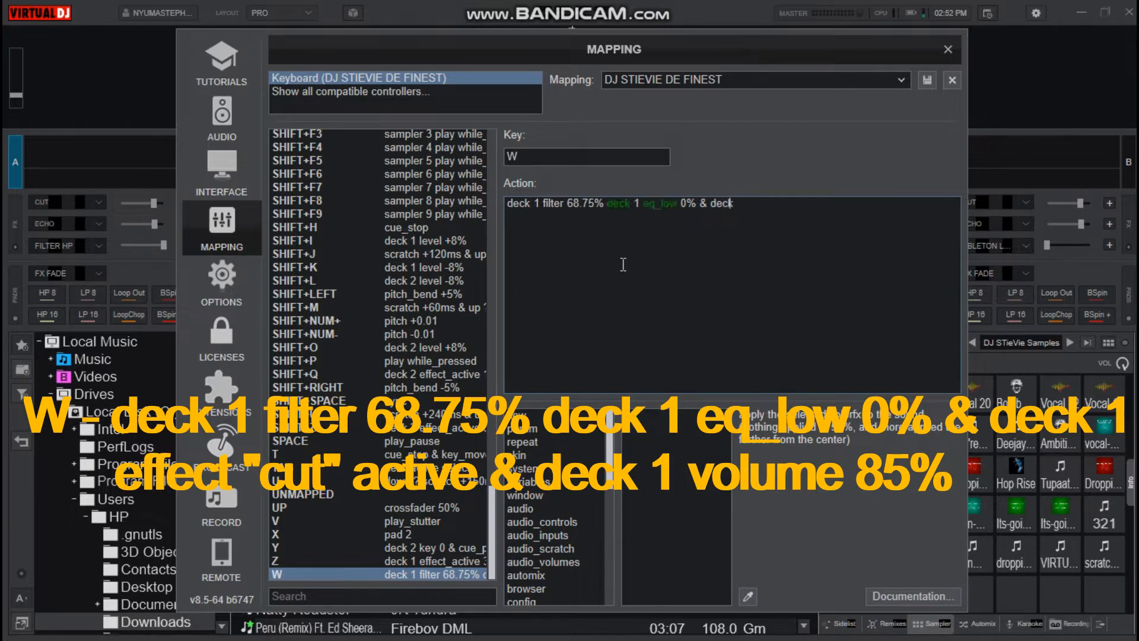
text( 1 )
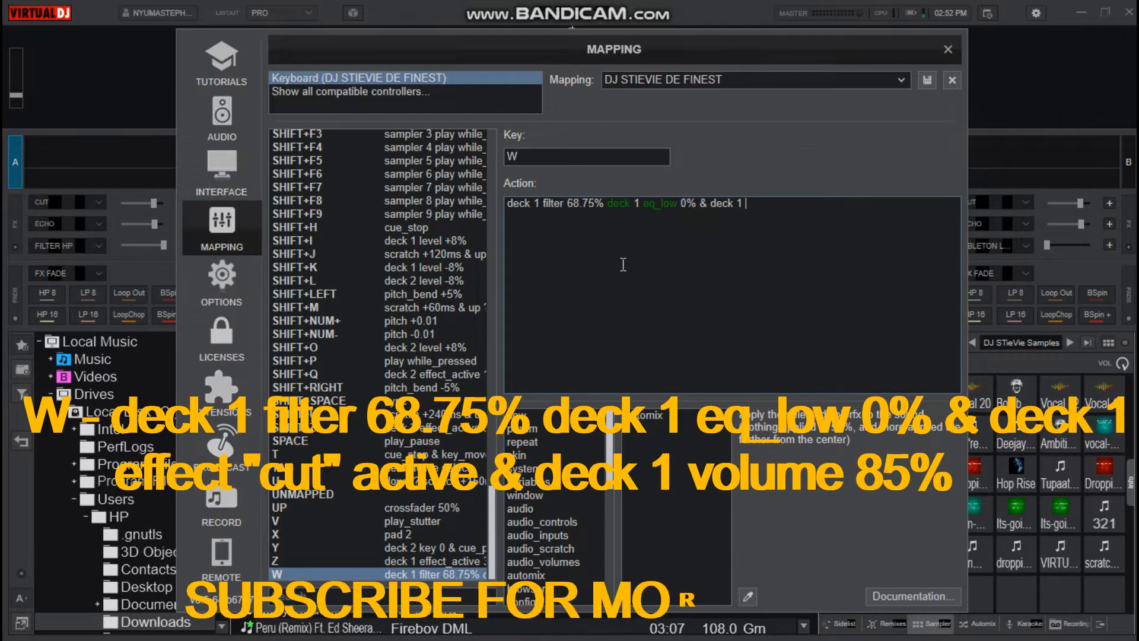
text(e)
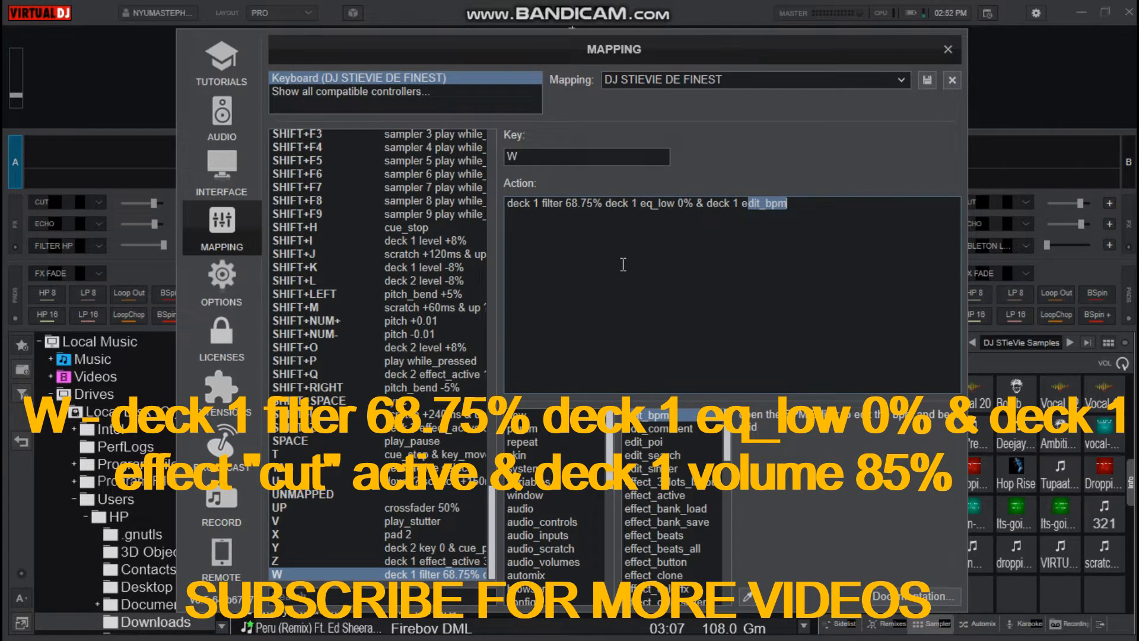
text(ffect)
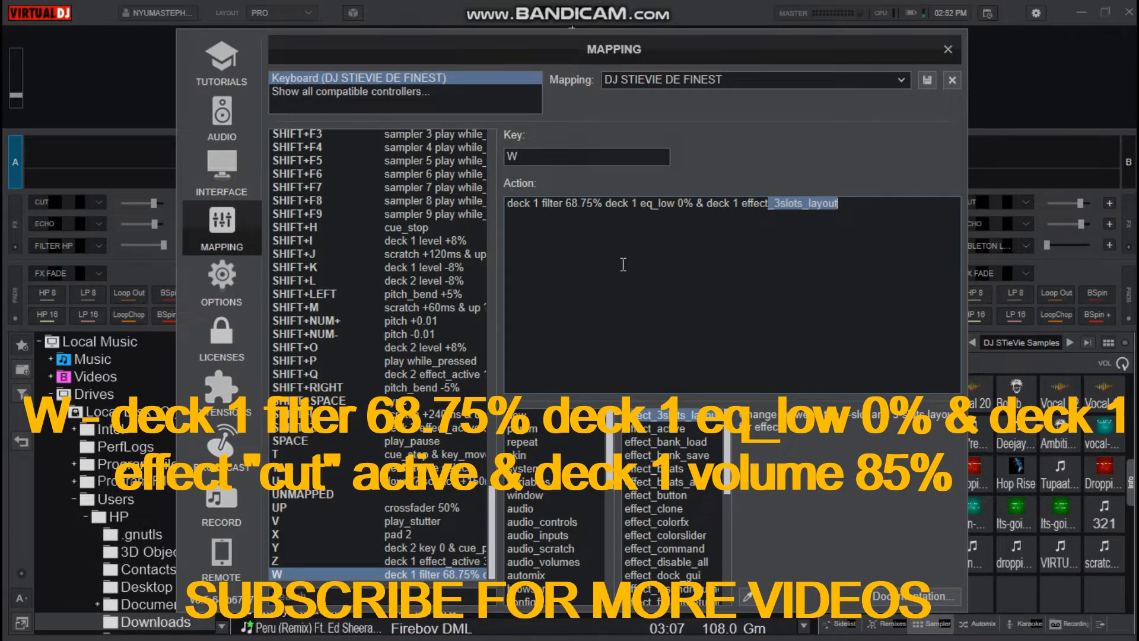
key(Delete)
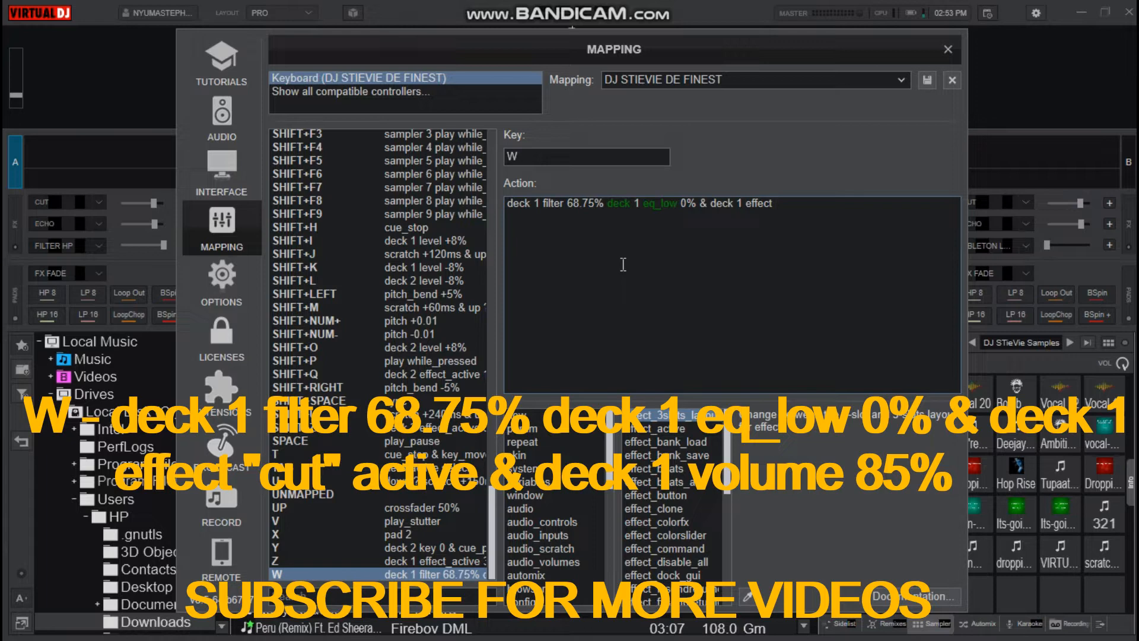
text(')
text(c)
text(ut)
text(")
text( a)
text(ctiv)
text(e)
Complete the W key's action with "& deck 1 volume 85%" and close the mapping settings.
text( &)
text( deck)
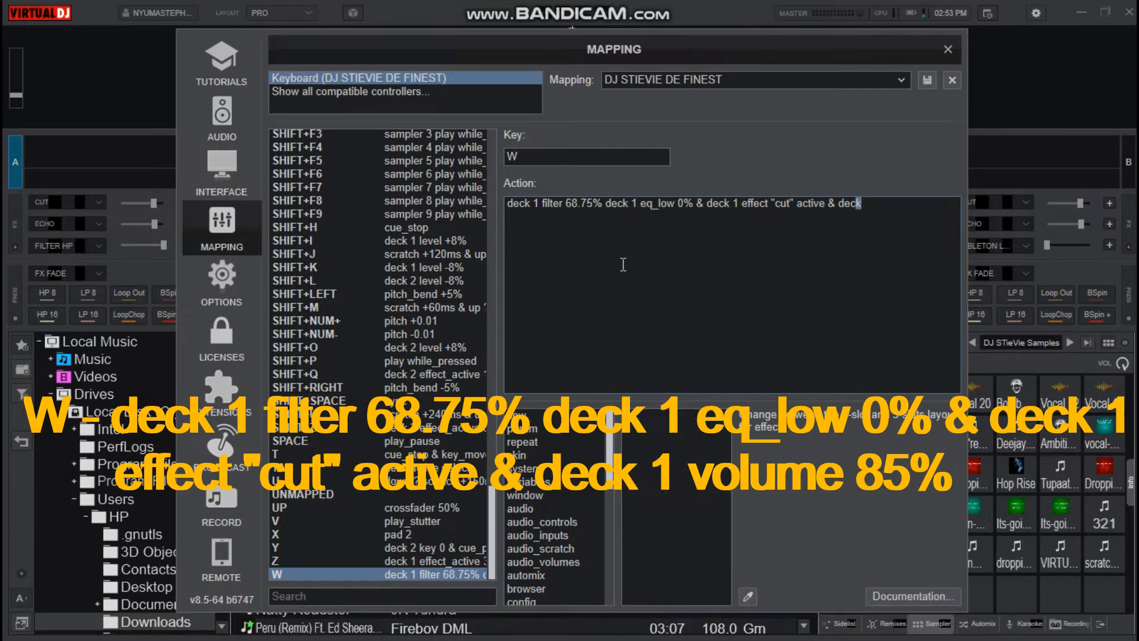
text( 1)
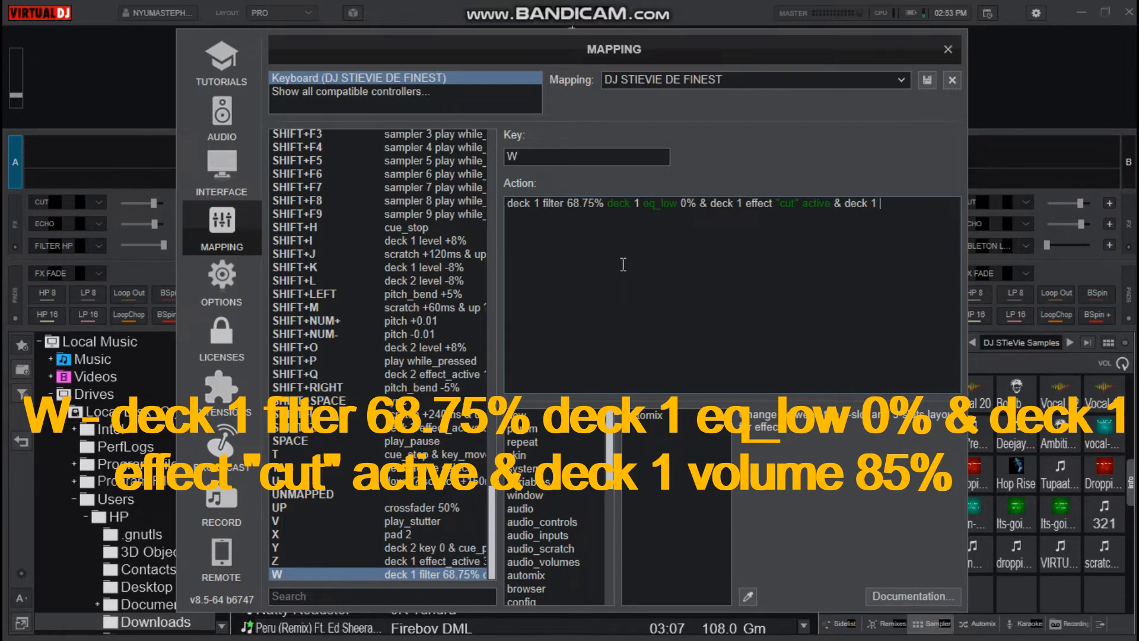
text( volo)
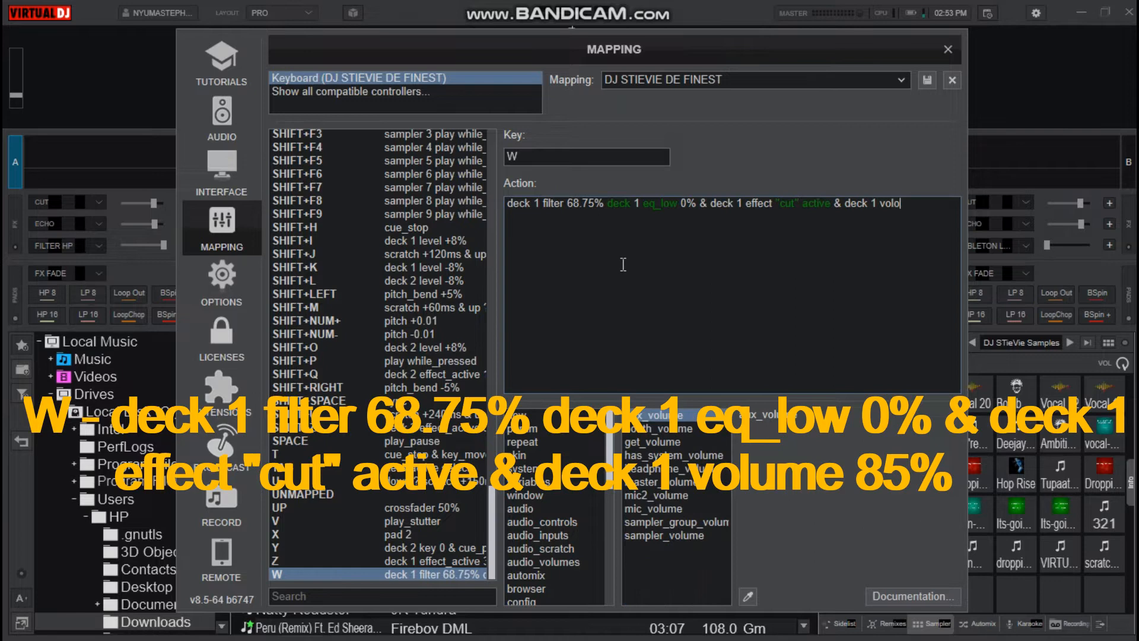
key(BackSpace)
text(ume 8)
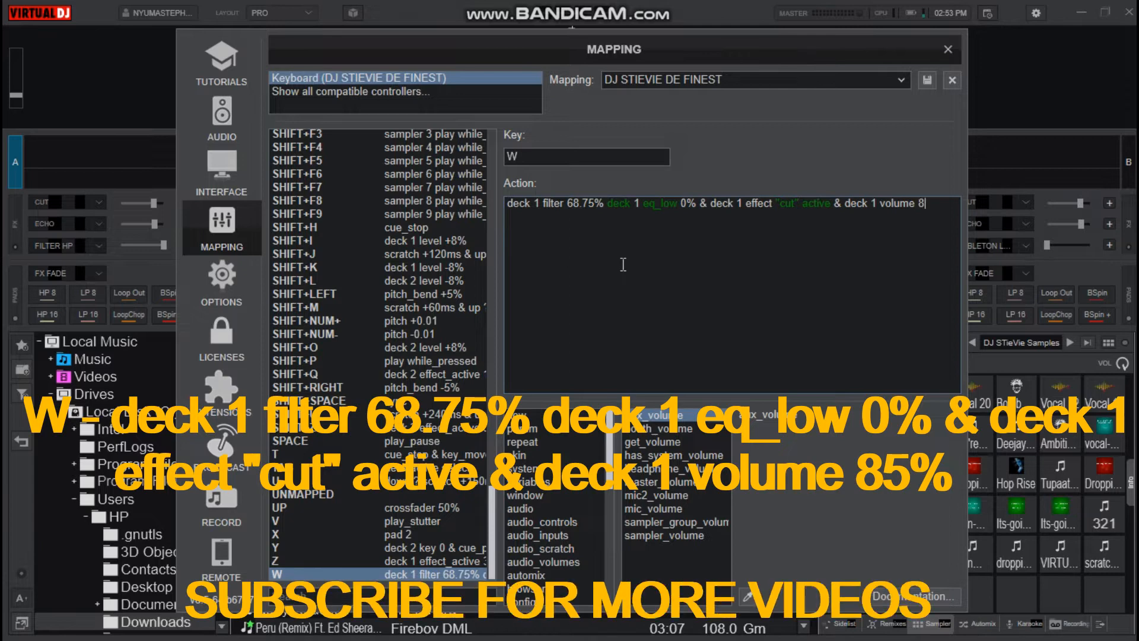
text(5%)
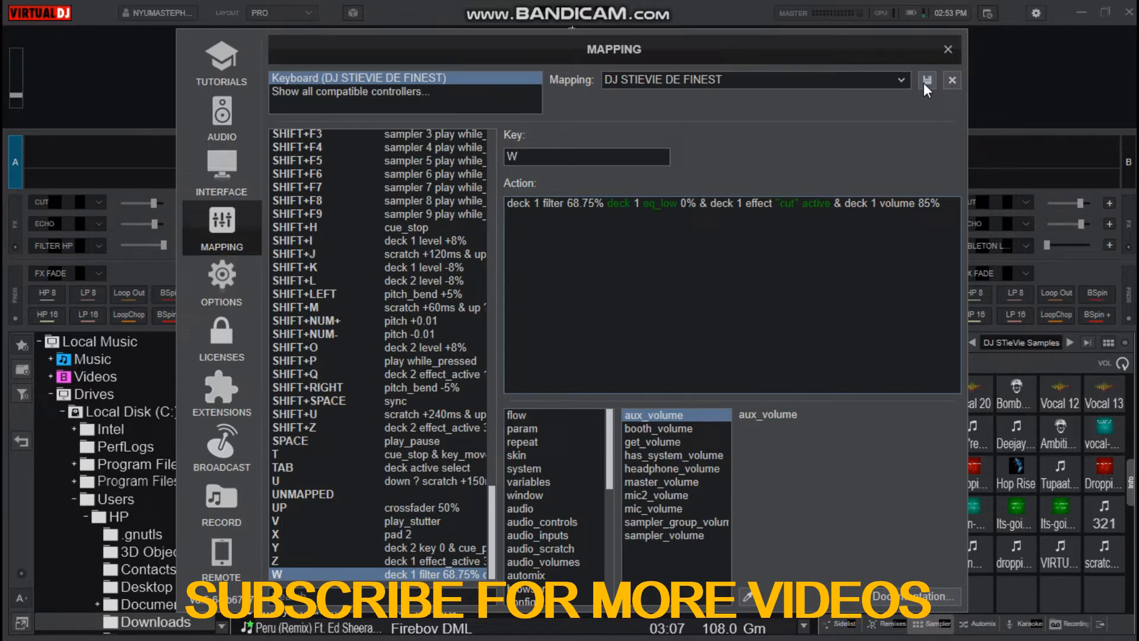
click(947, 49)
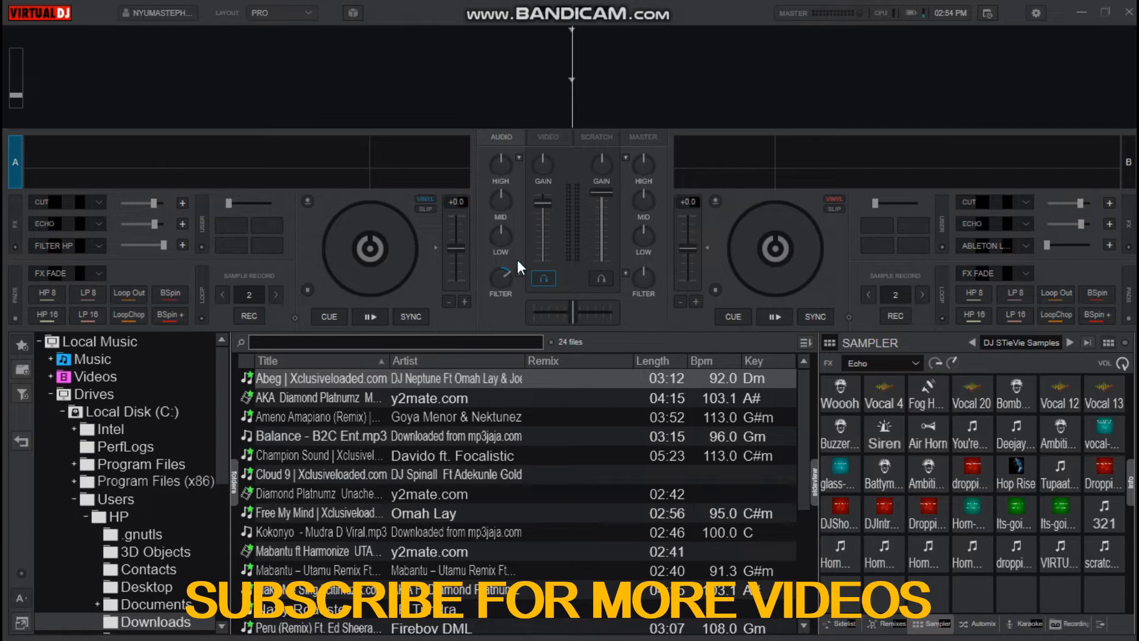
drag(499, 278, 500, 273)
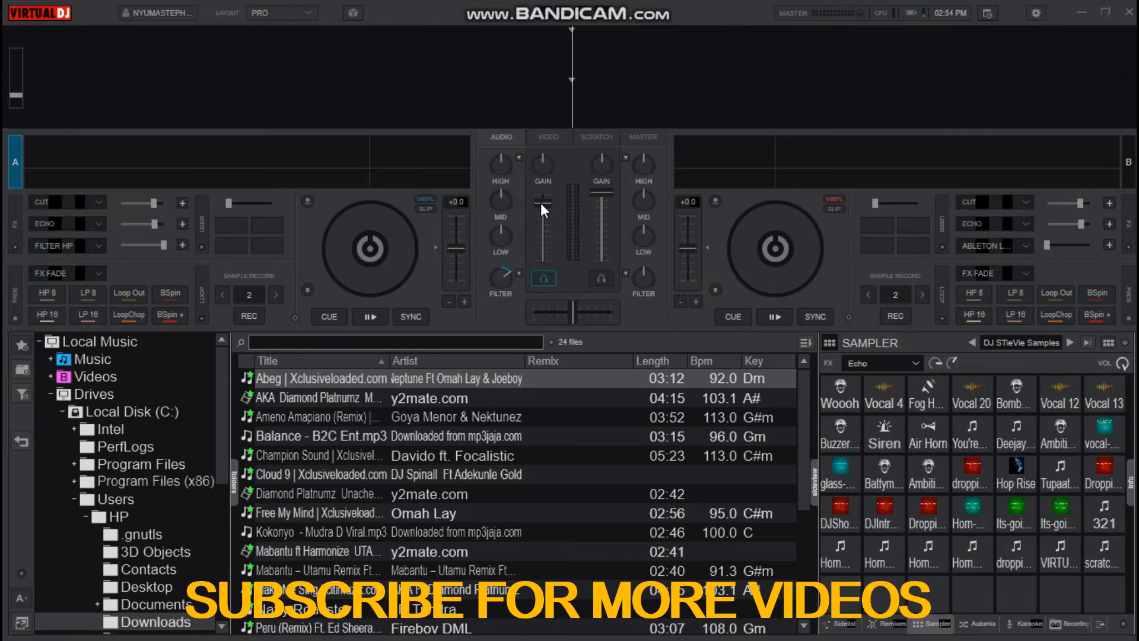
Reopen the mapping settings and assign the E key the action: deck 2 filter 68.75% deck 2 eq_low 0%.
click(1035, 13)
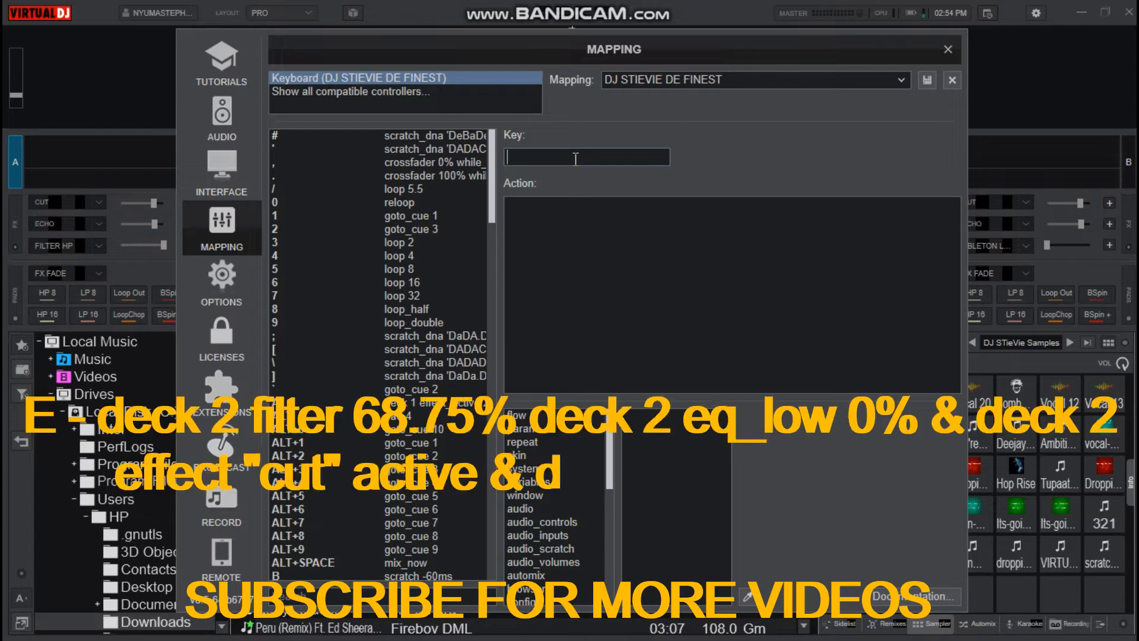
key(e)
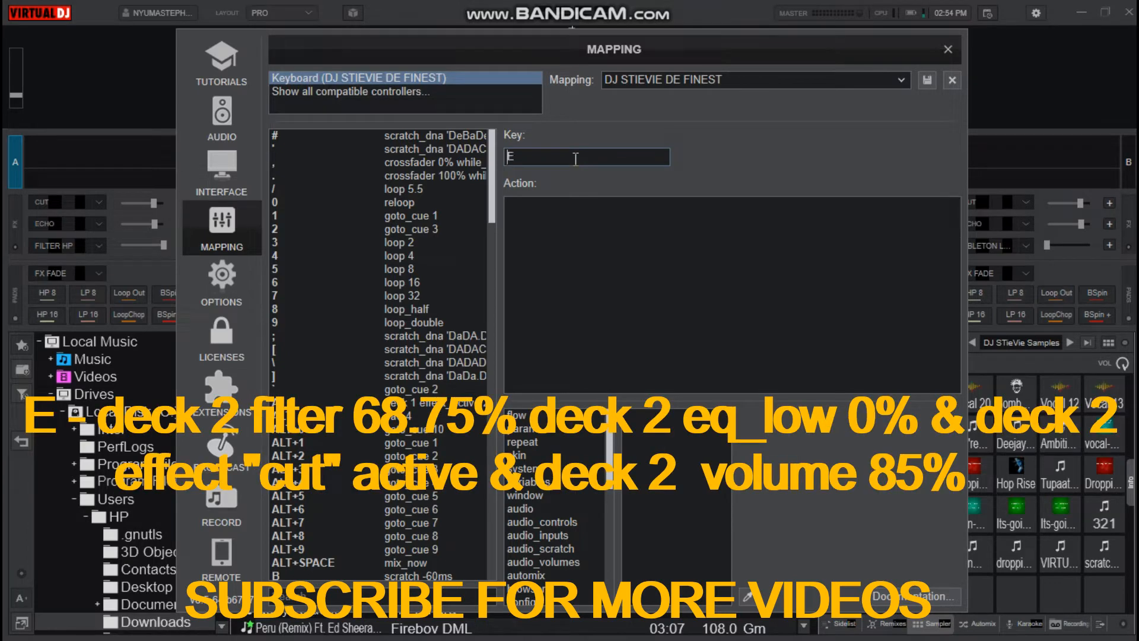
click(581, 255)
text(deck)
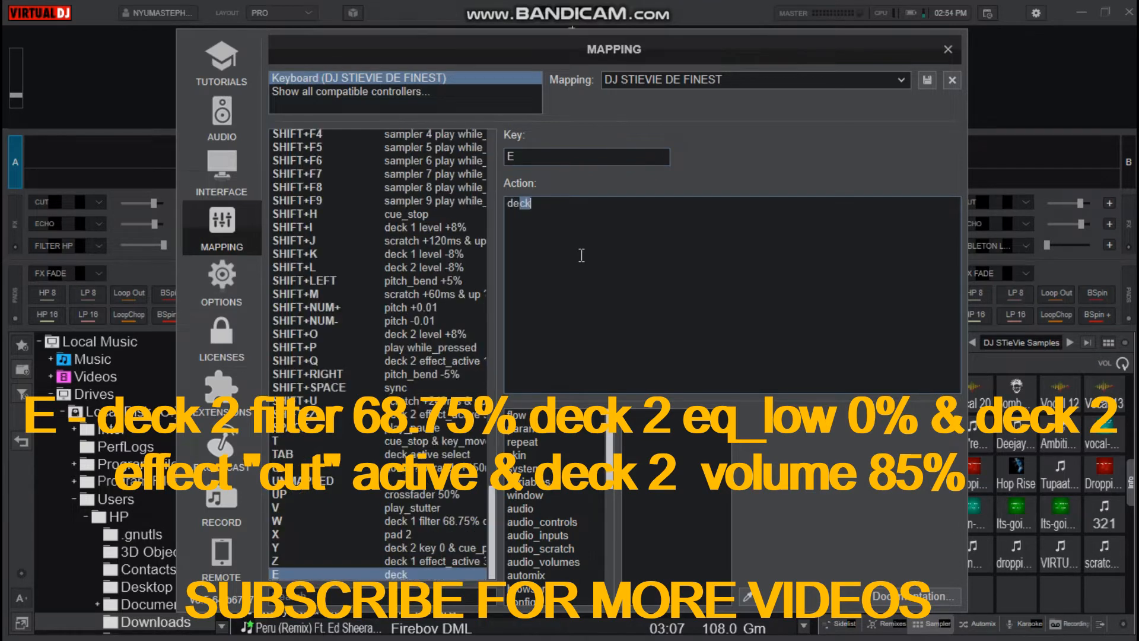
text( 2)
text(filter)
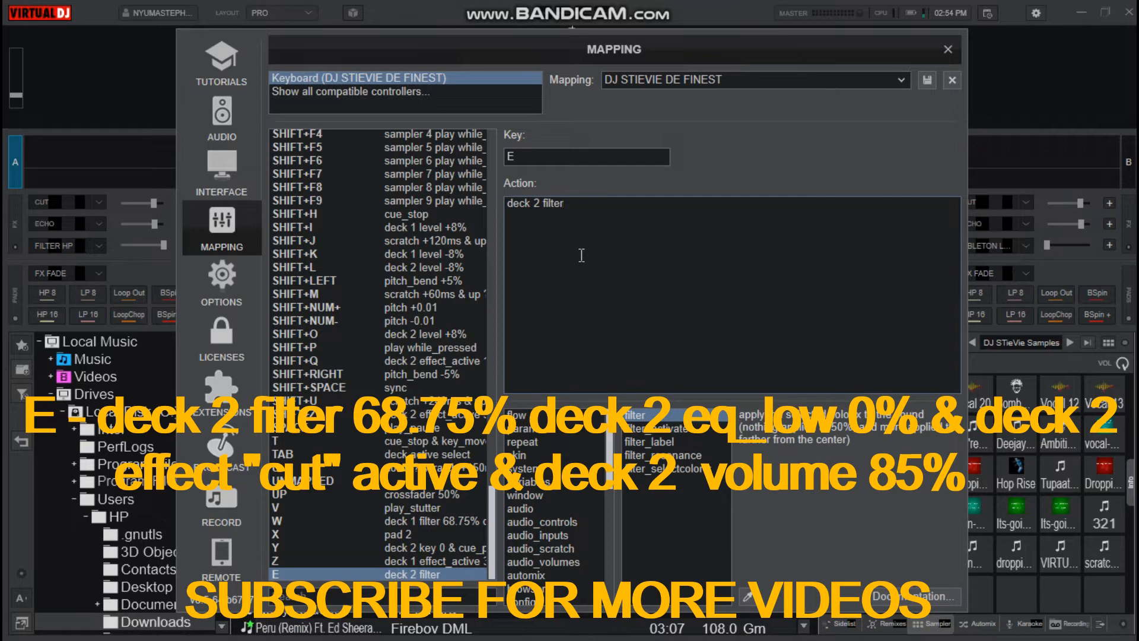
text( 68.75)
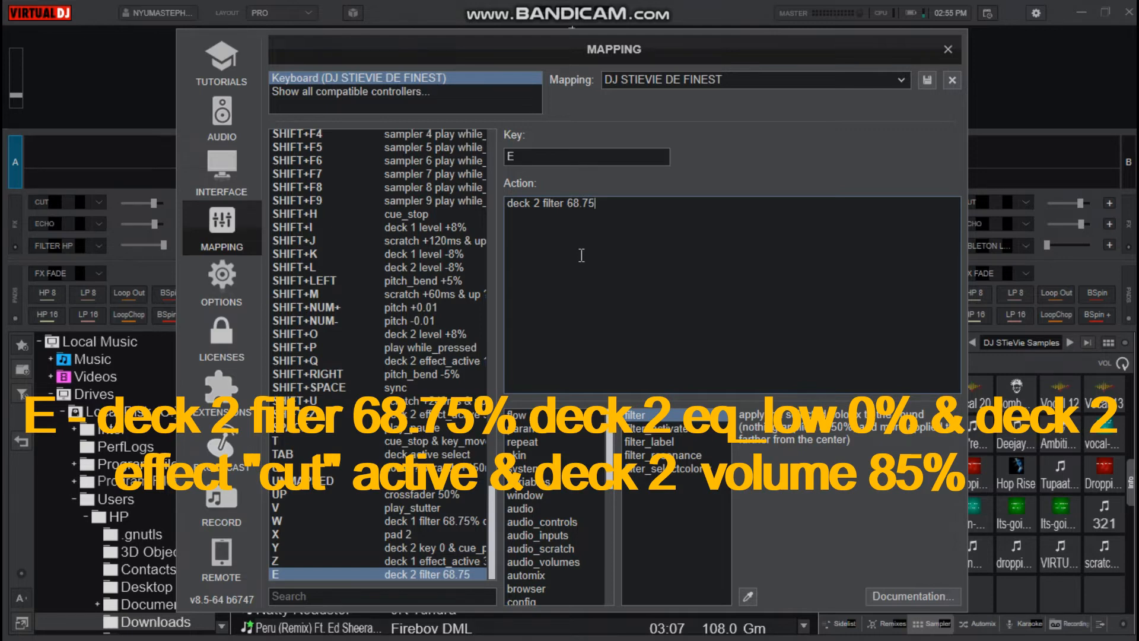
text(% deck 2 eq)
text(_low 0%)
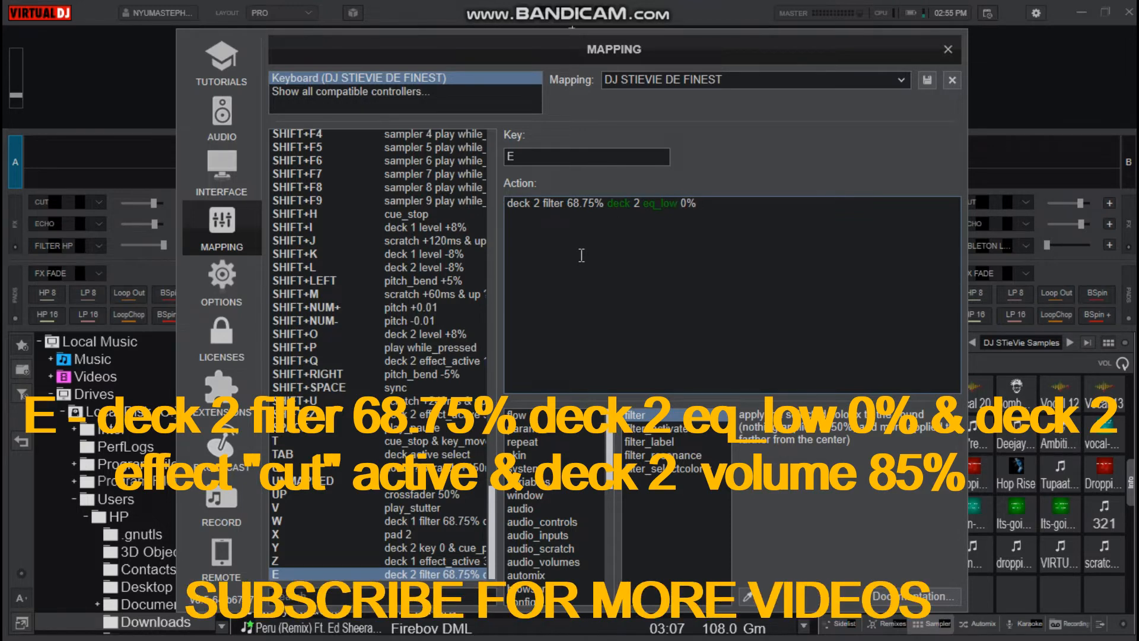
Extend the E key's action with the deck 2 effect command: & deck 2 effect "cut" active.
text( & deck)
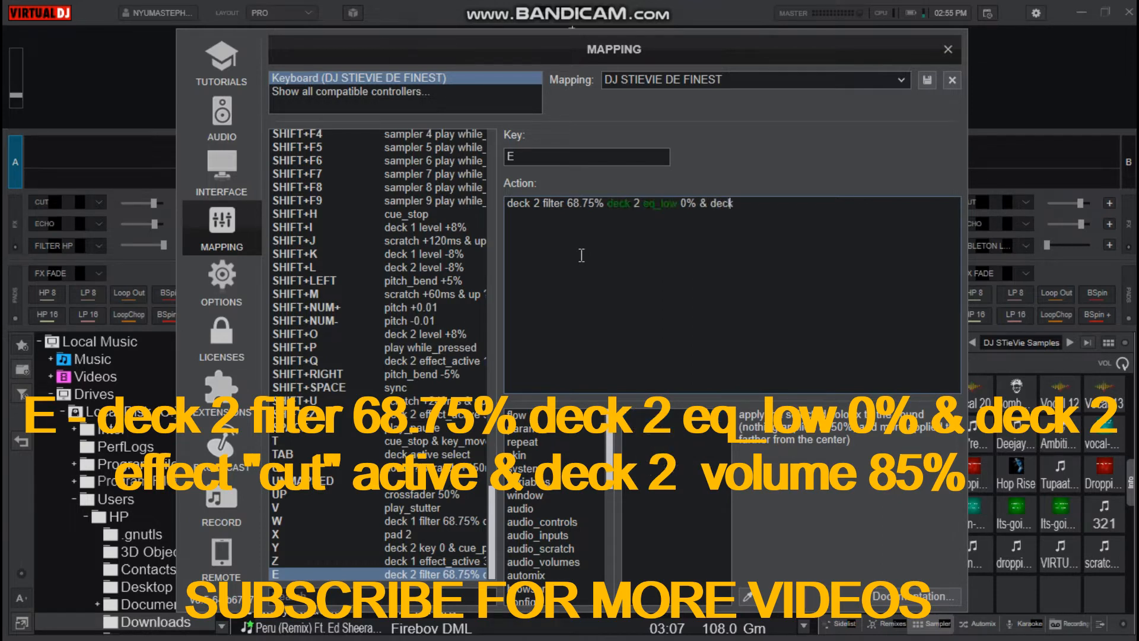
text( 2 e)
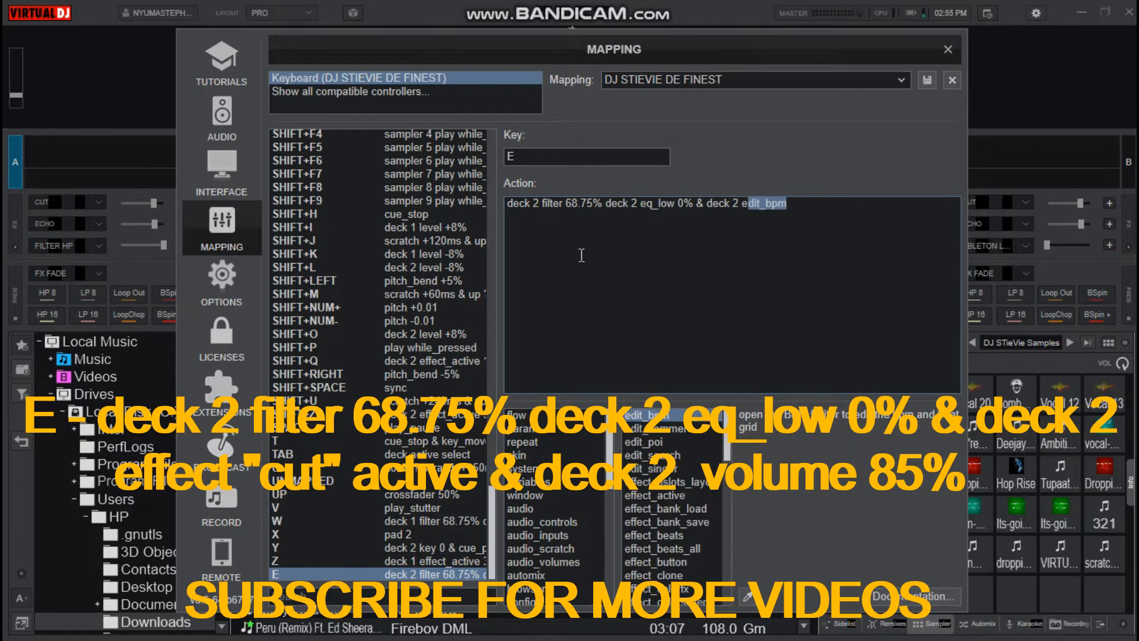
text(ffect)
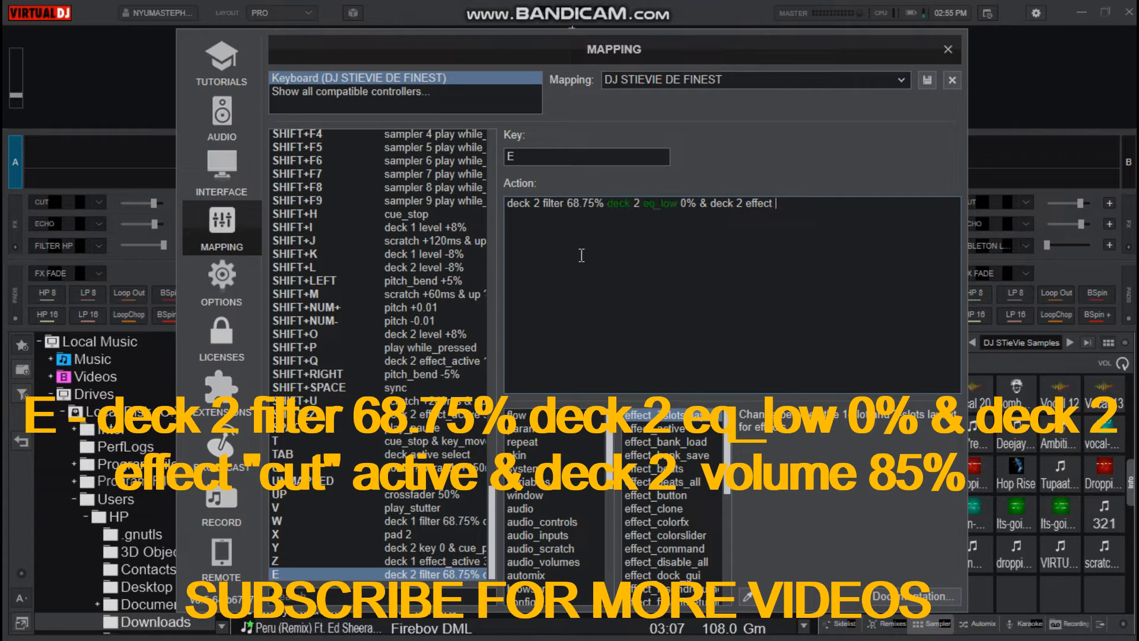
text( "cut" active & dw)
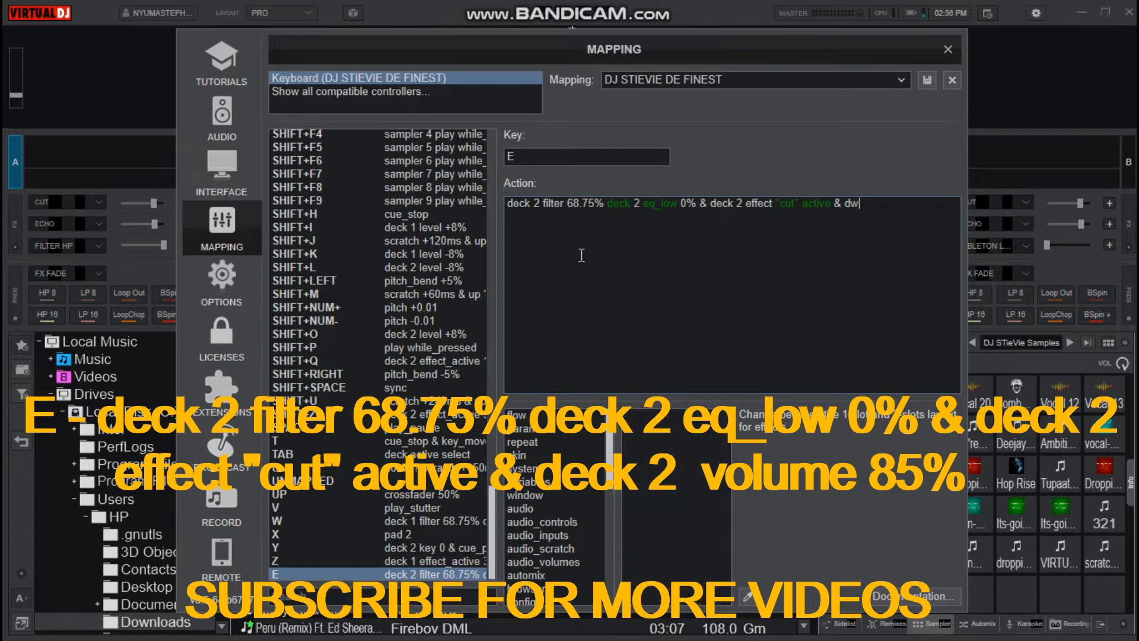
Complete the E key's action with "& deck 2 volume 85%" and close the mapping settings.
key(BackSpace)
text(ec)
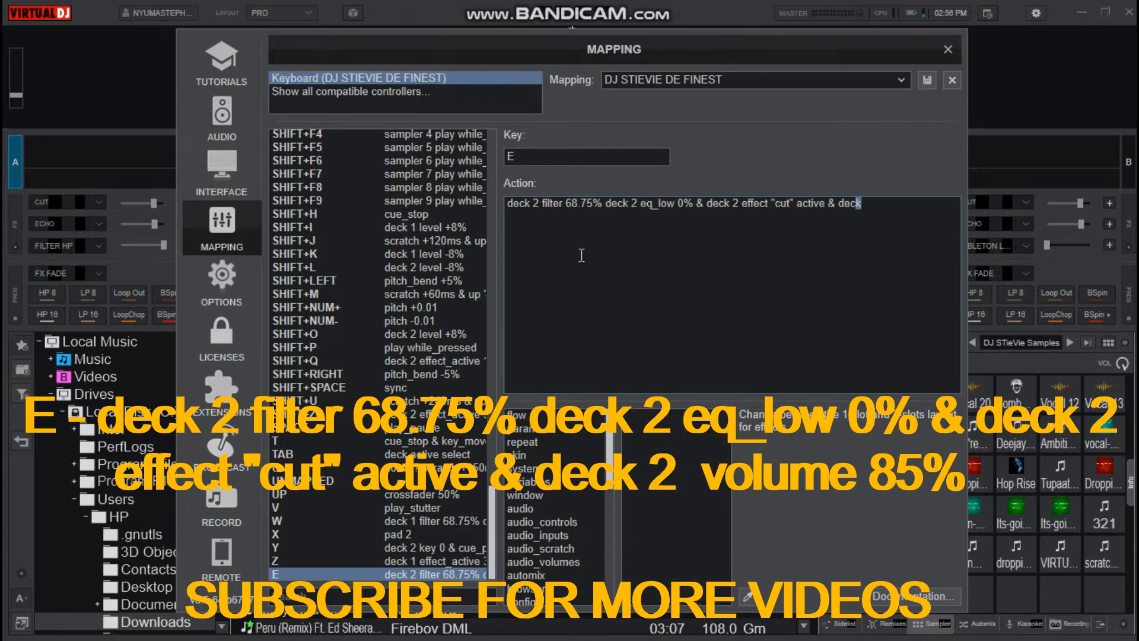
text(k 2)
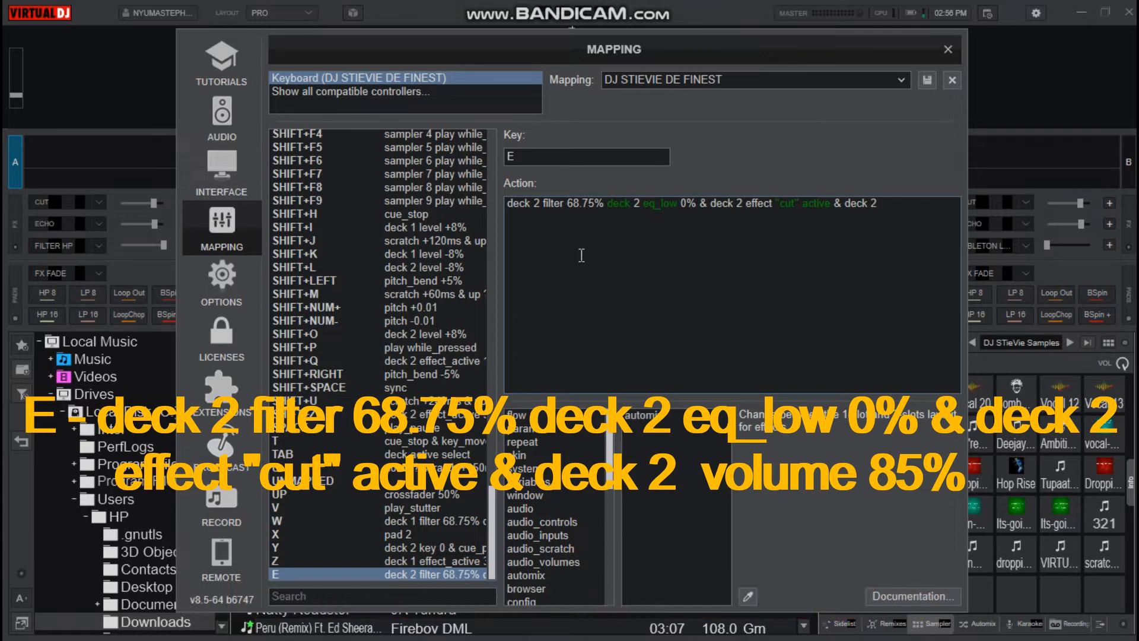
text( volume)
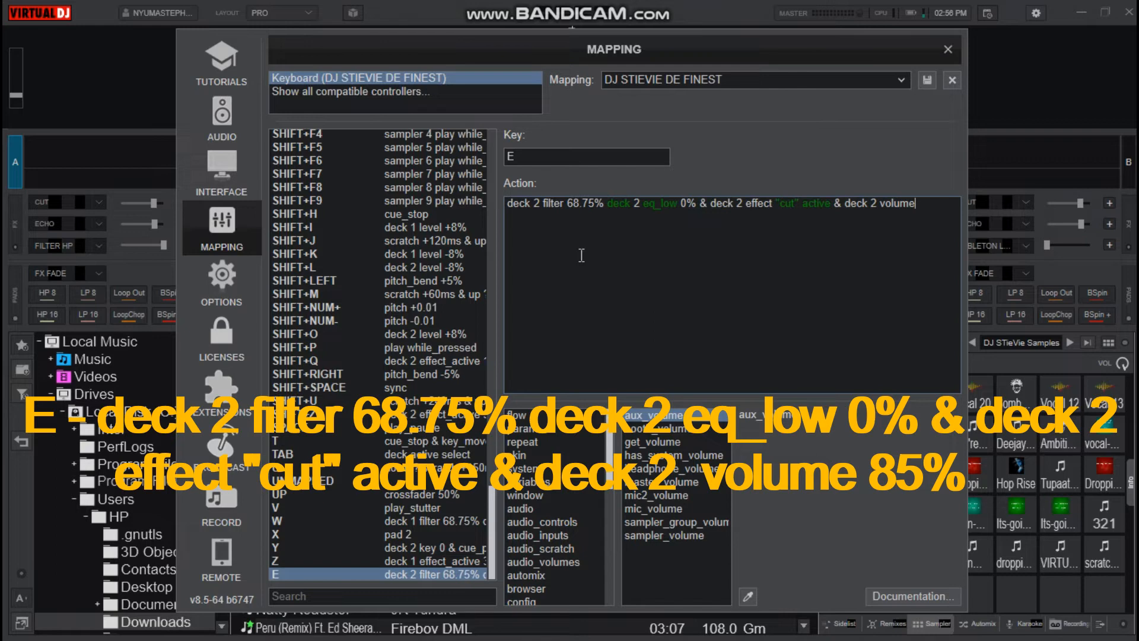
text( 85%)
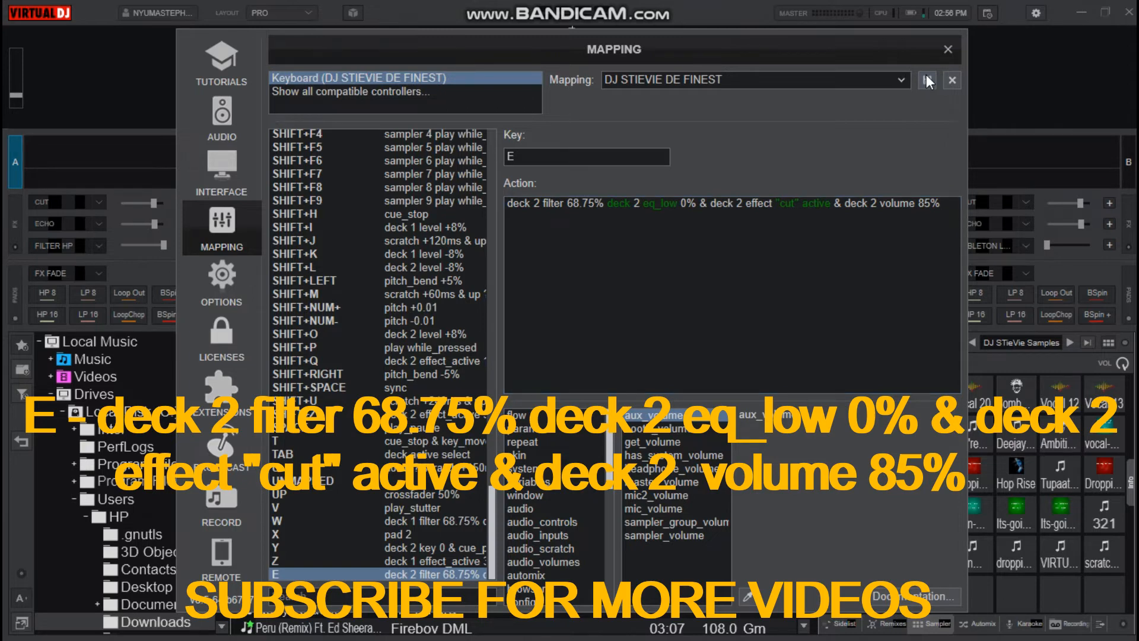
click(949, 48)
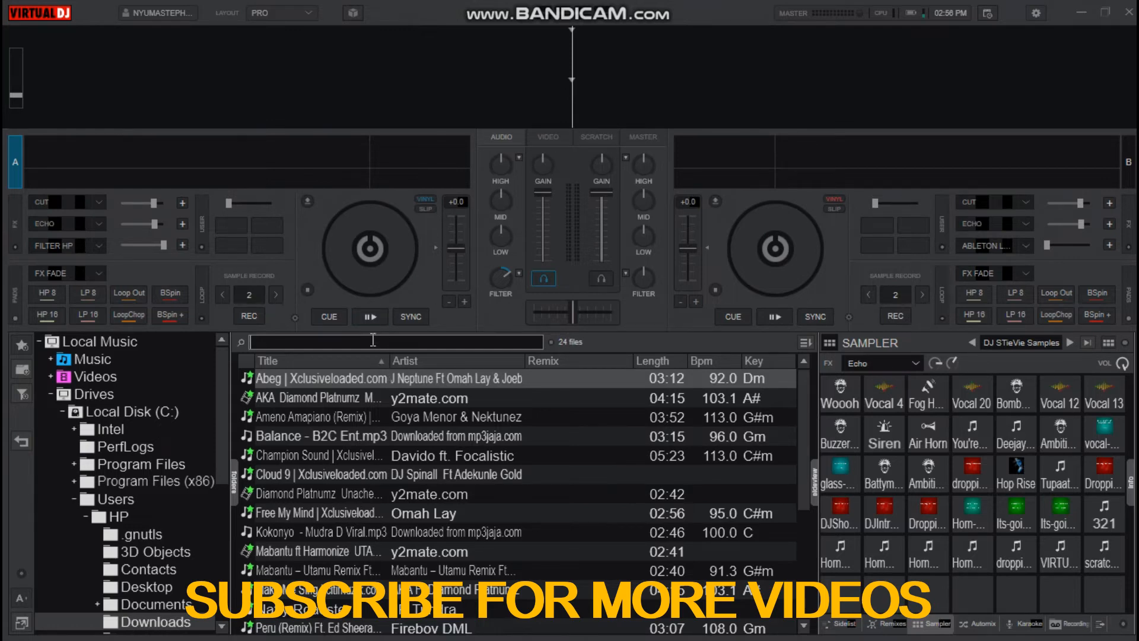
Search the library for "make", load the AKA Diamond Platnumz Make Me Sing video onto deck 1, and move the video window off the track list.
text(ma)
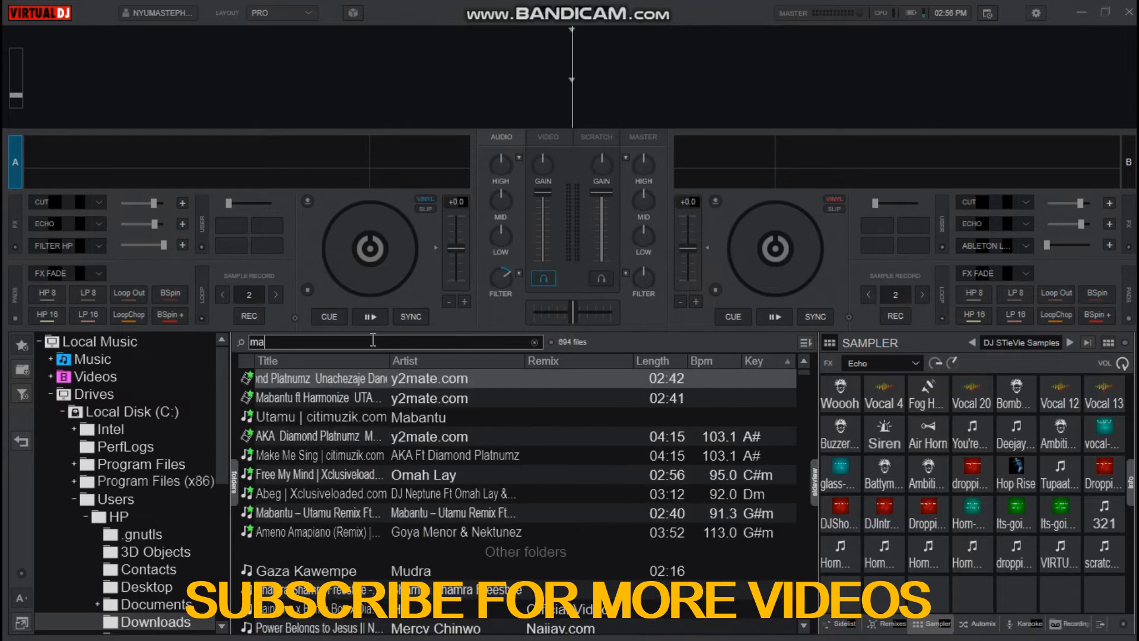
text(ke)
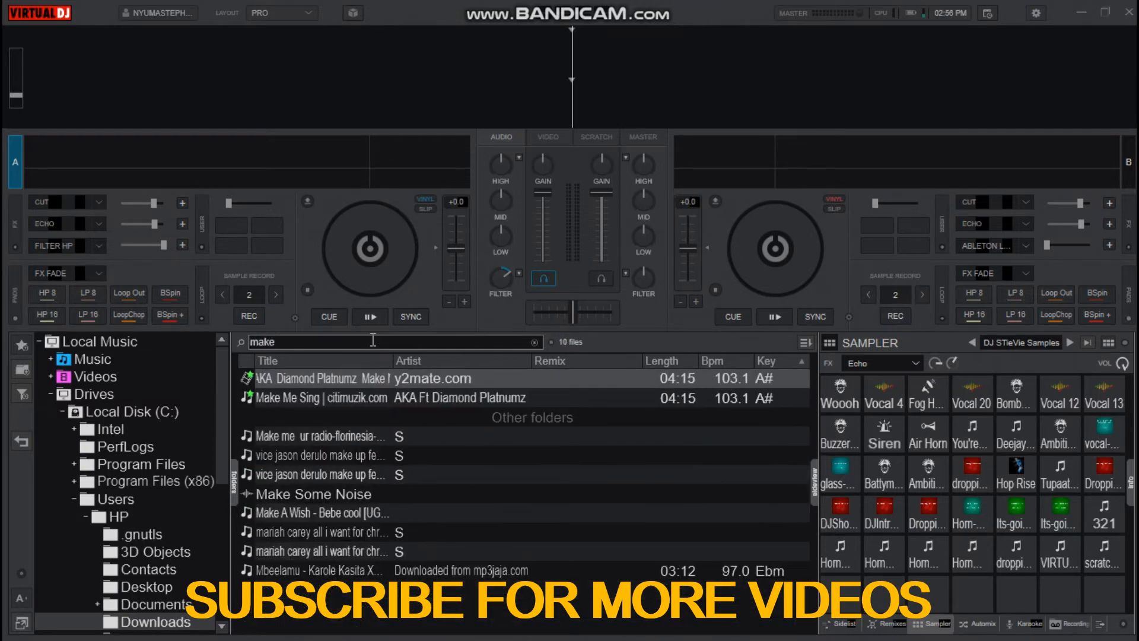
drag(308, 387, 262, 243)
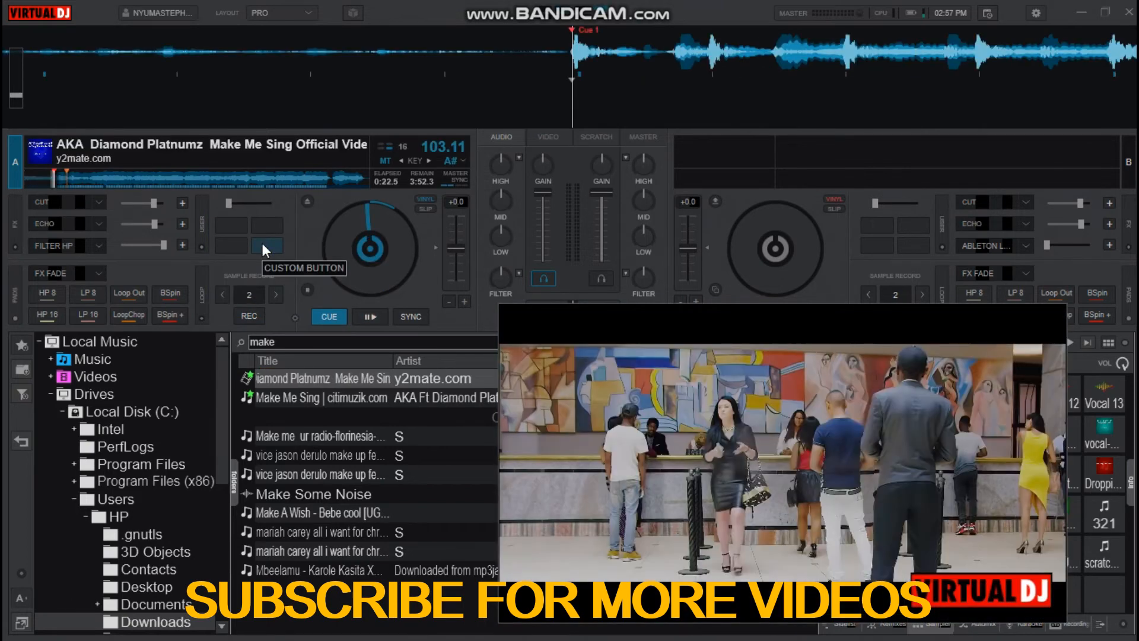
drag(715, 436, 771, 465)
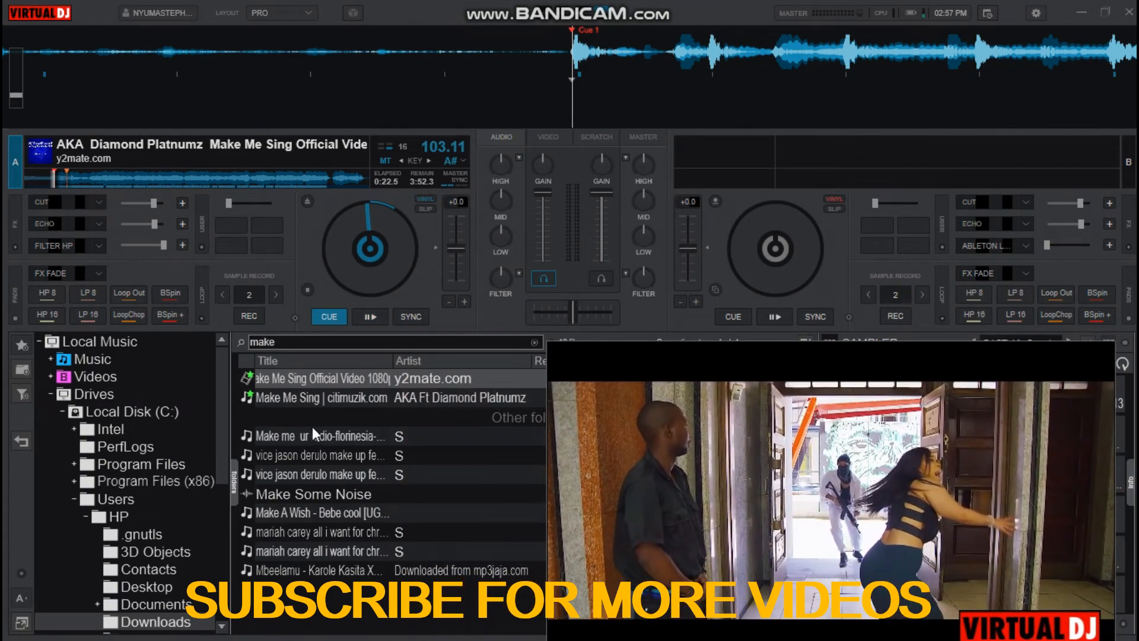
Search the library for "fr" and load Kokonyo onto deck 2, replacing it with Free My Mind and moving the video window out of the way.
double_click(314, 345)
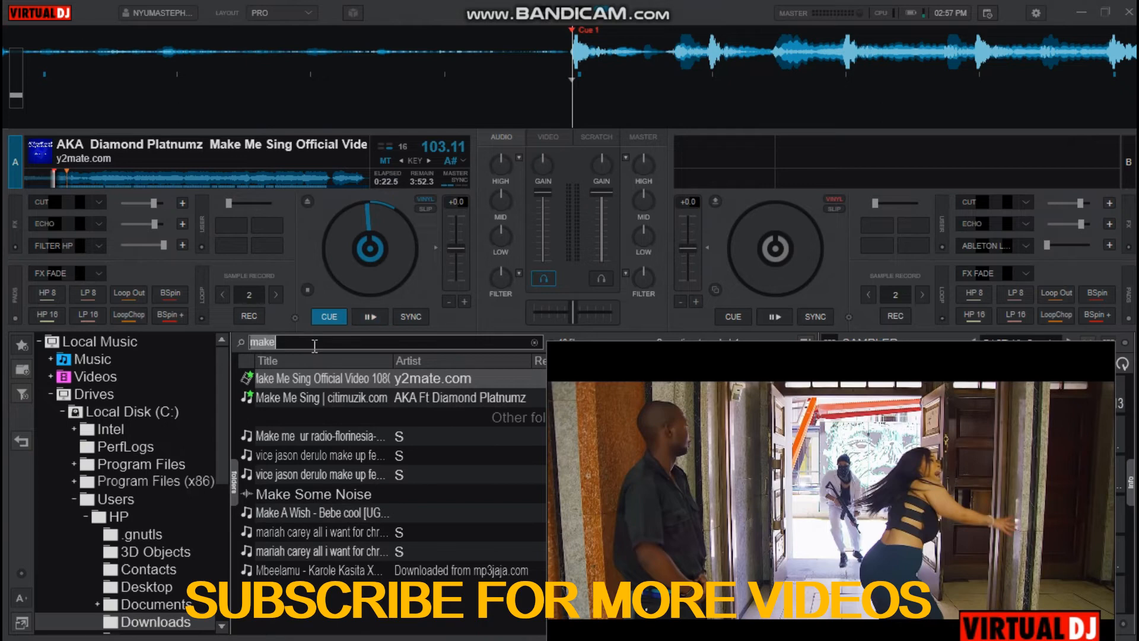
text(fr)
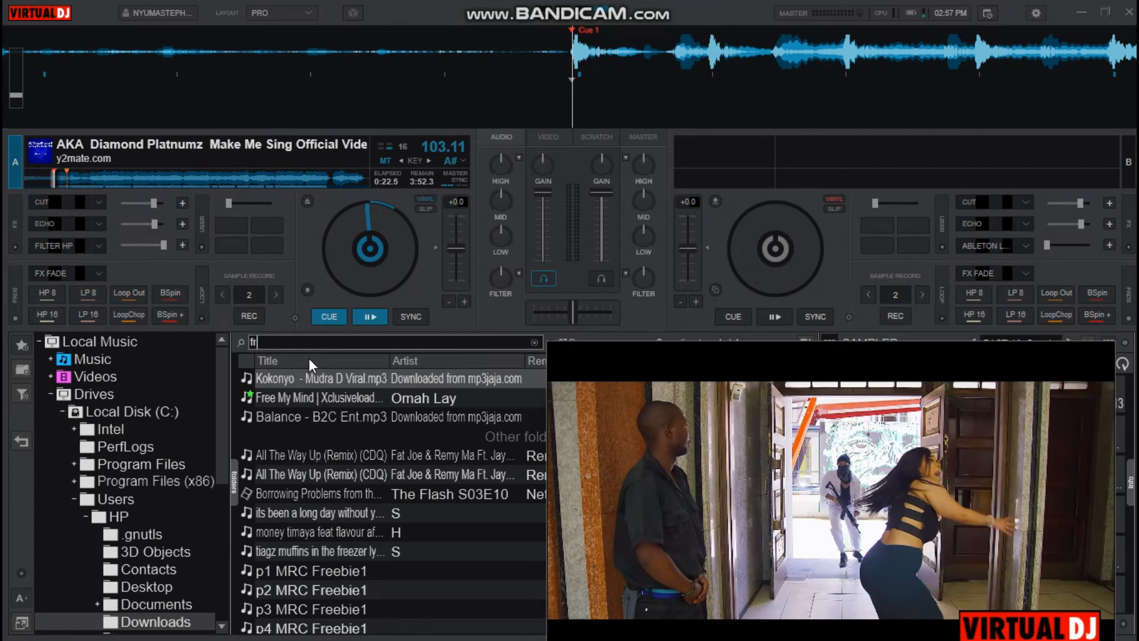
drag(304, 379, 818, 196)
drag(799, 342, 750, 336)
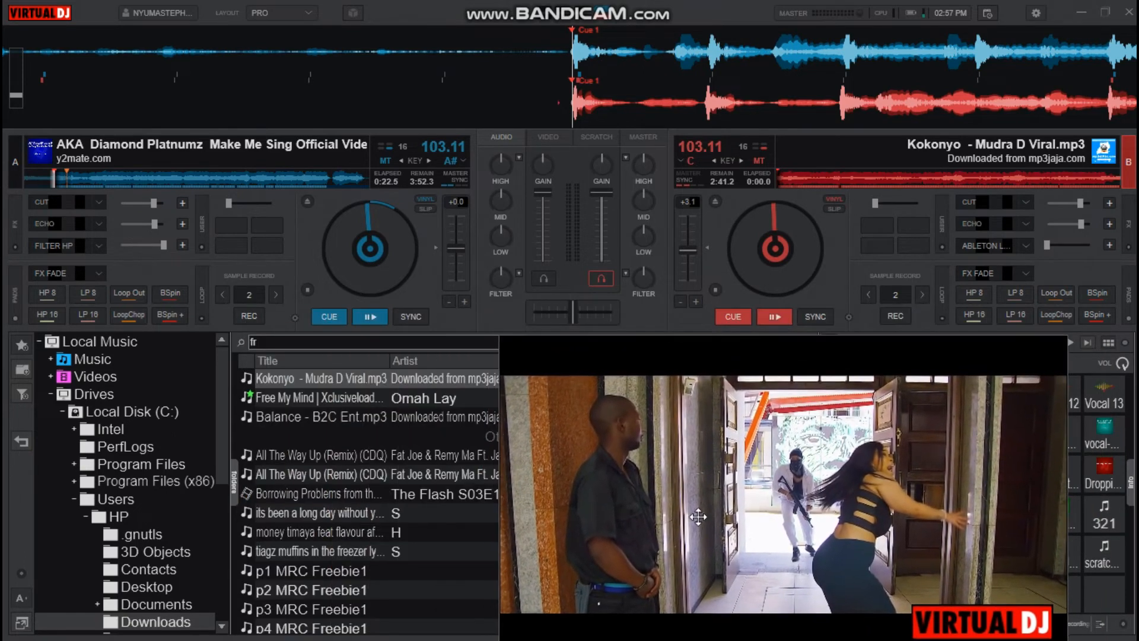
drag(409, 397, 783, 237)
drag(631, 524, 372, 498)
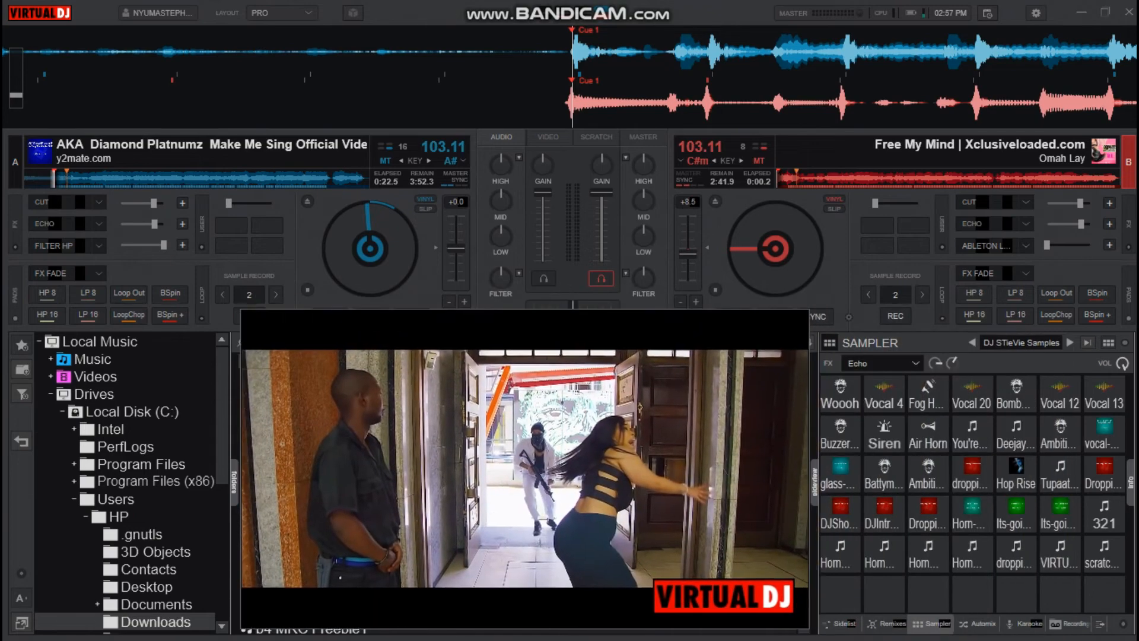